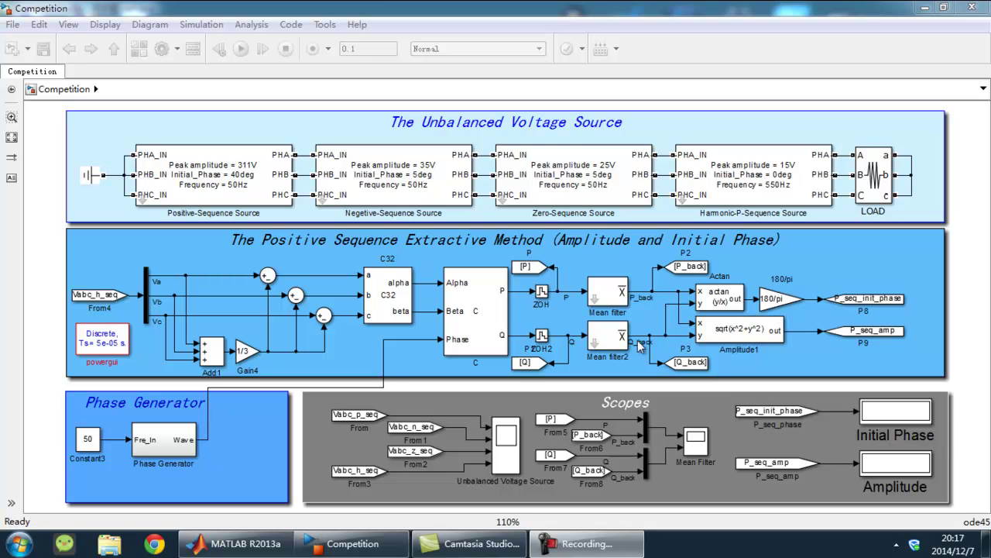
# Step: Select the Positive-, Negative-, Zero- and Harmonic-P-Sequence Source blocks in turn
pyautogui.click(231, 201)
pyautogui.click(376, 211)
pyautogui.click(591, 177)
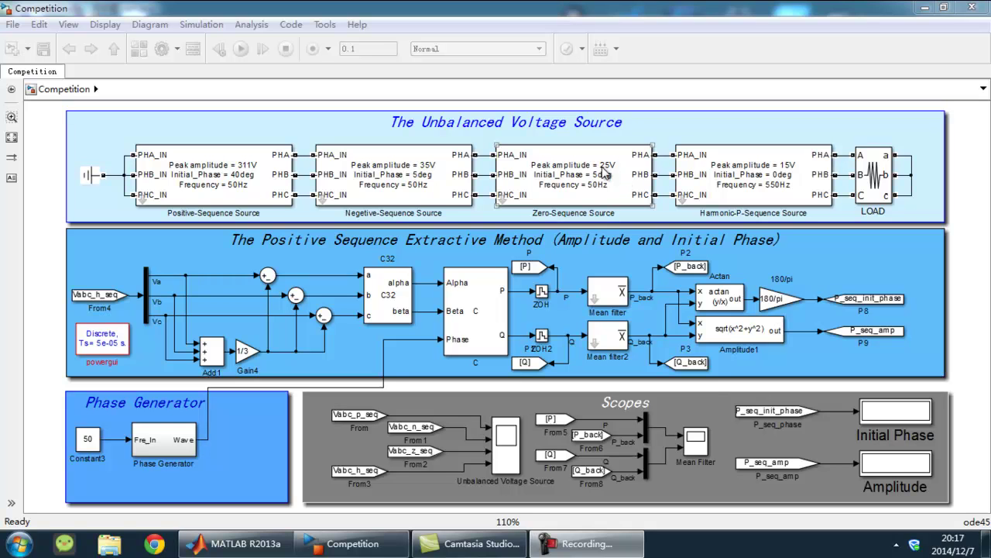
pyautogui.click(779, 175)
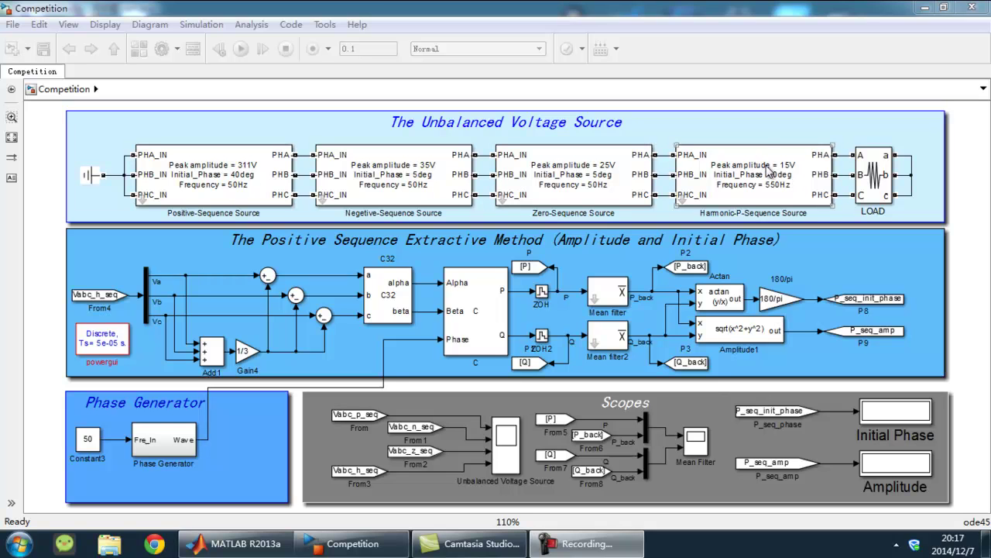
pyautogui.click(380, 190)
# Step: Look inside the Positive-Sequence Source subsystem
pyautogui.click(141, 200)
pyautogui.click(141, 200)
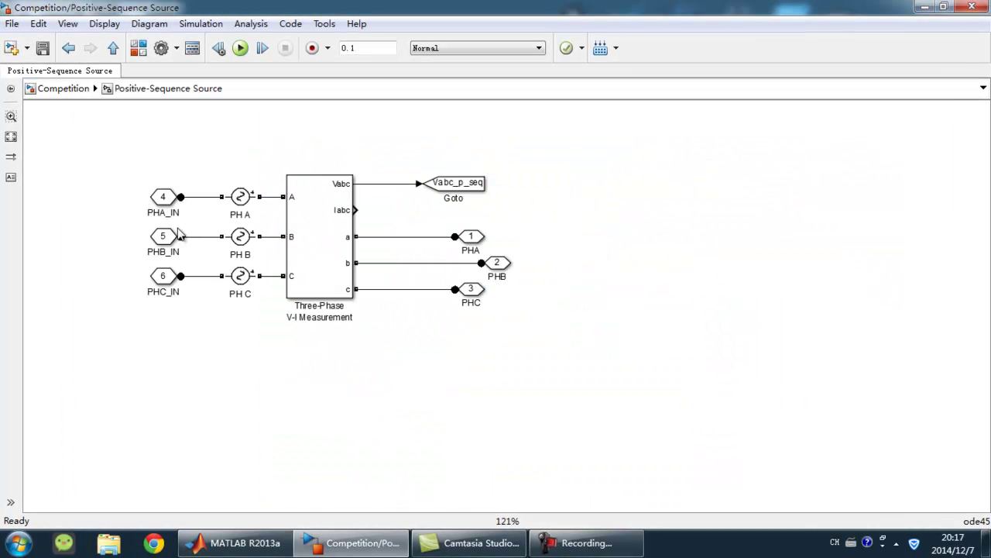
pyautogui.click(362, 282)
# Step: Check PH A, PH B, PH C: amplitude P_amp, phases phase, phase-120, phase+120
pyautogui.doubleClick(241, 198)
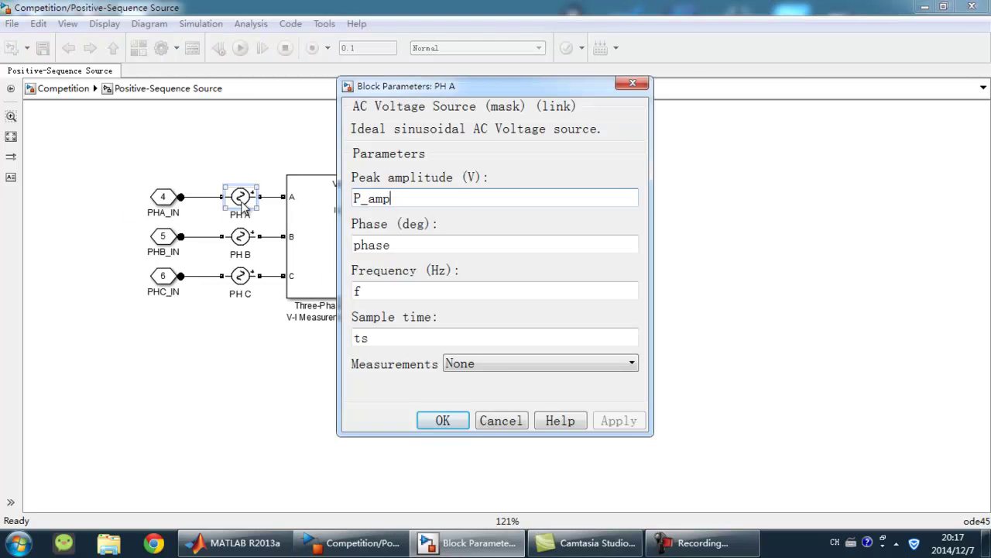
pyautogui.click(632, 83)
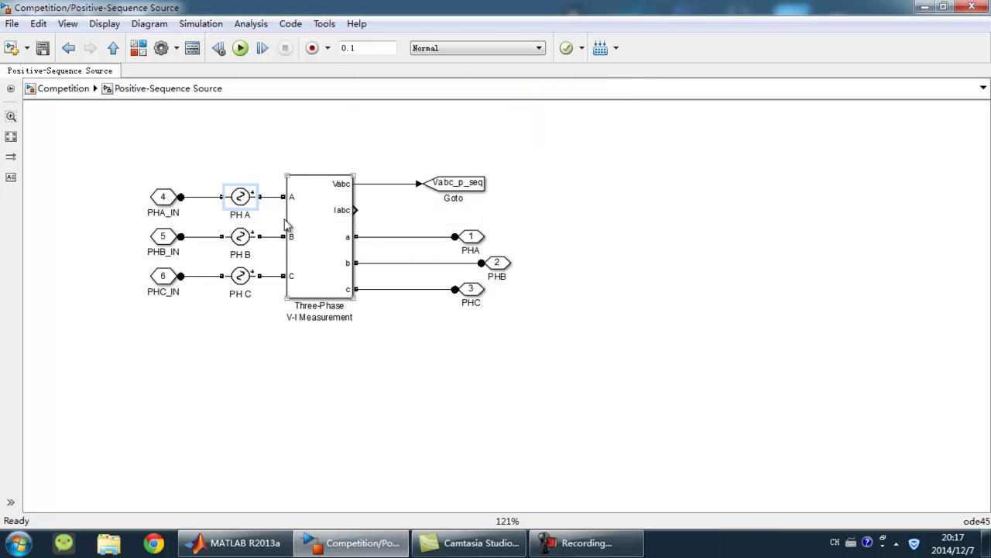
pyautogui.doubleClick(240, 236)
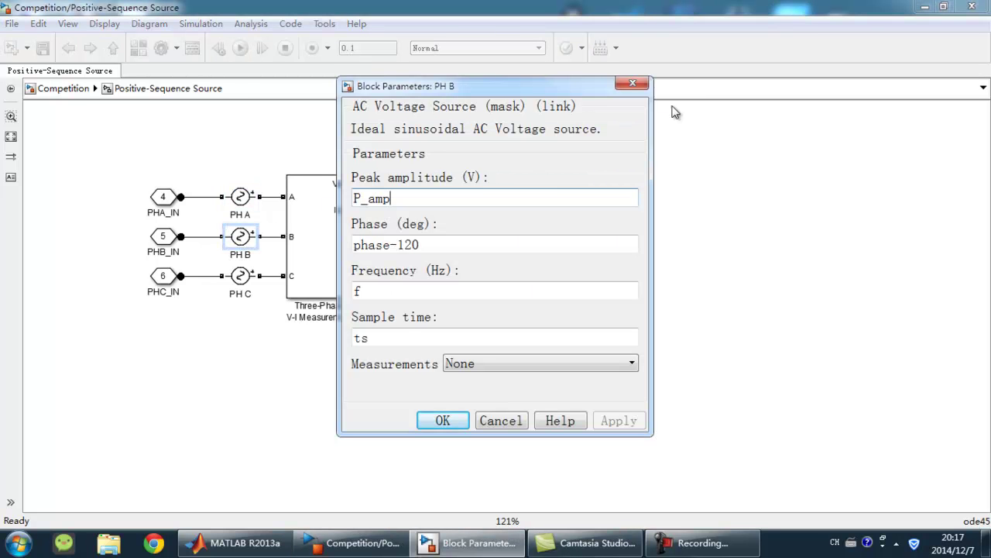
pyautogui.click(632, 84)
pyautogui.click(240, 285)
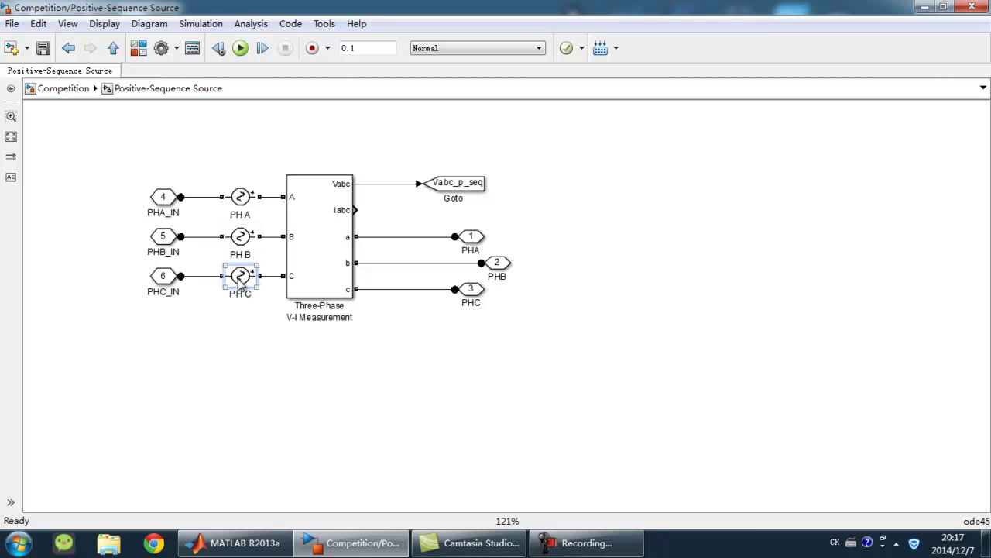
pyautogui.doubleClick(240, 283)
pyautogui.moveTo(354, 245); pyautogui.dragTo(390, 245)
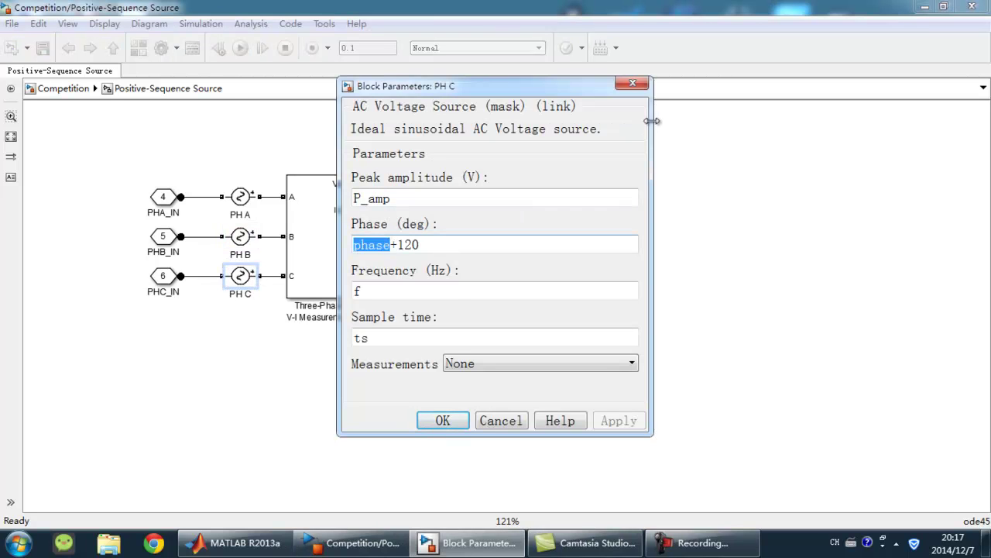
pyautogui.click(635, 84)
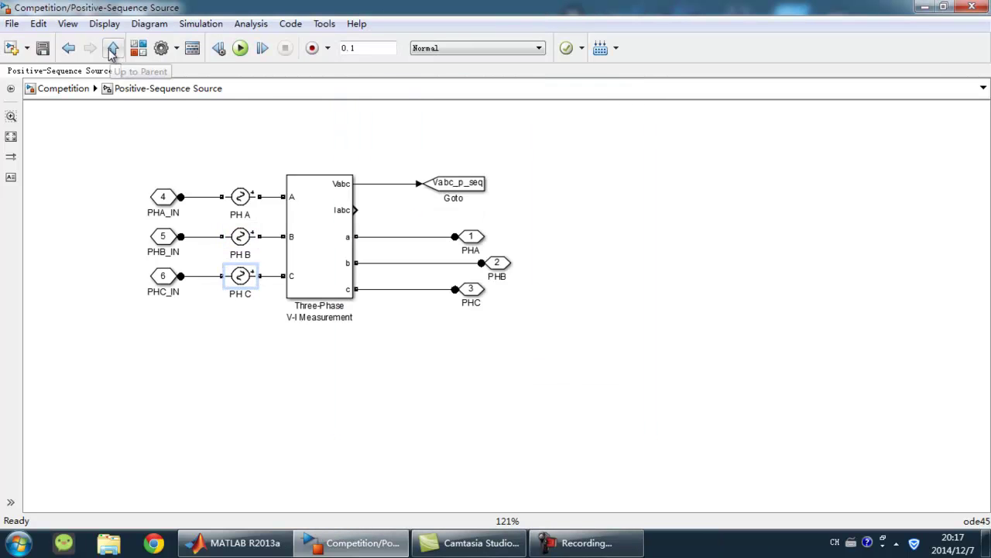
# Step: Return to the Competition top level and open the Positive-Sequence Source mask editor
pyautogui.click(113, 50)
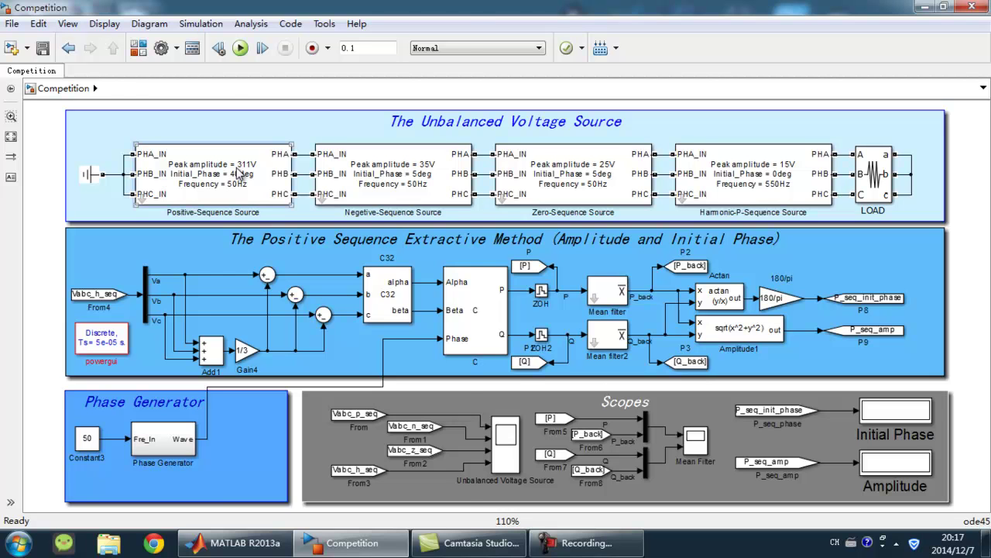
pyautogui.rightClick(237, 168)
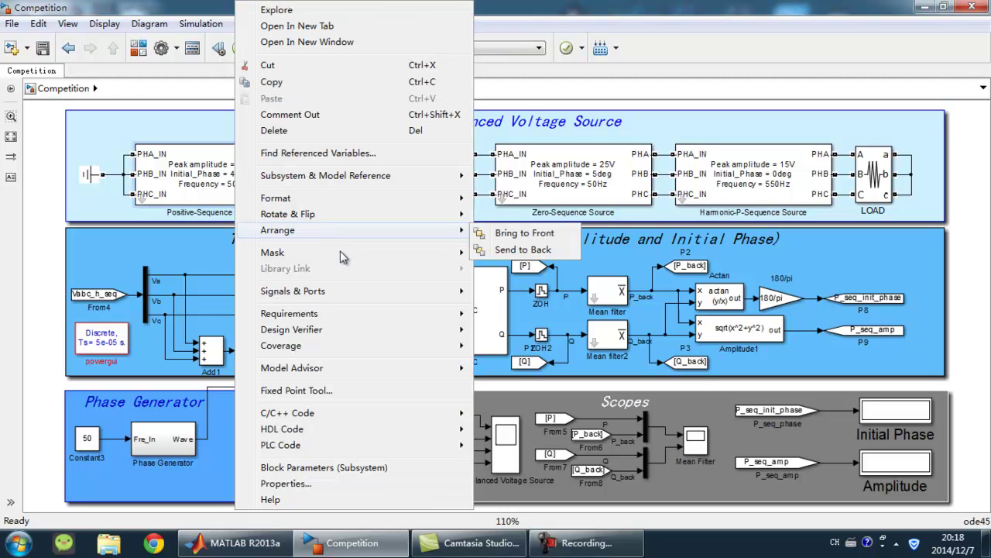
pyautogui.moveTo(343, 254)
pyautogui.click(493, 257)
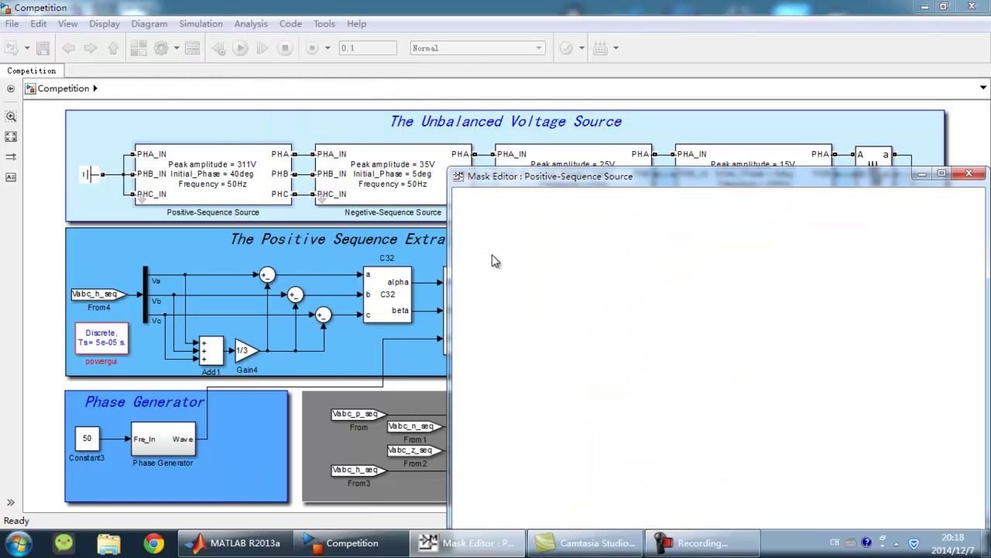
# Step: Review the mask's icon drawing commands and dialog parameters, then close the editor with OK
pyautogui.moveTo(648, 178); pyautogui.dragTo(546, 137)
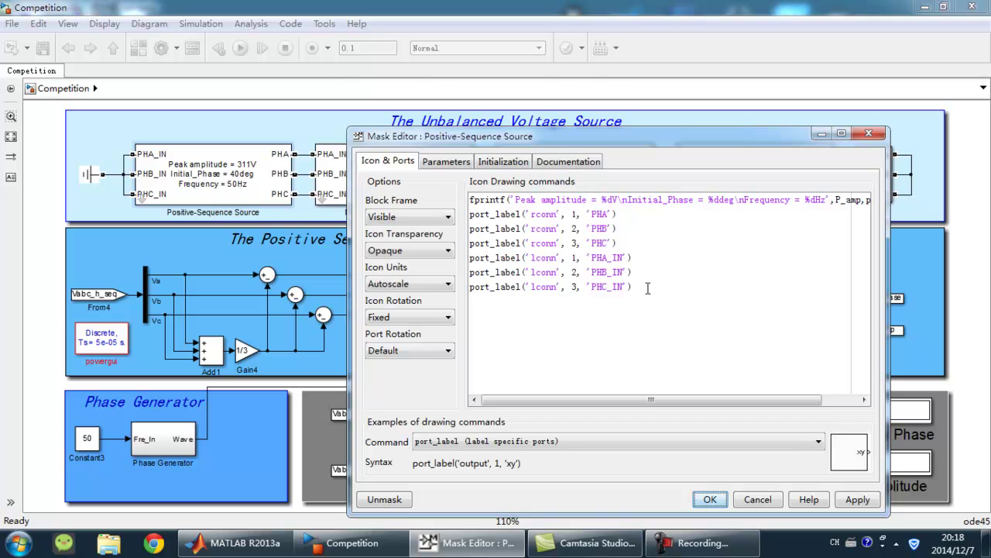
pyautogui.moveTo(637, 288)
pyautogui.mouseDown()
pyautogui.moveTo(553, 272)
pyautogui.moveTo(472, 199)
pyautogui.mouseUp()
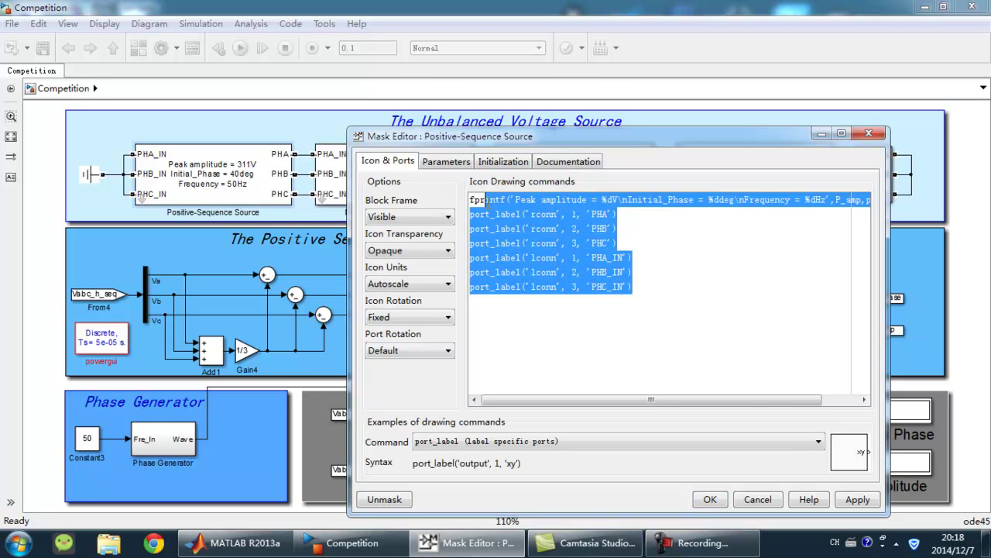
pyautogui.click(447, 163)
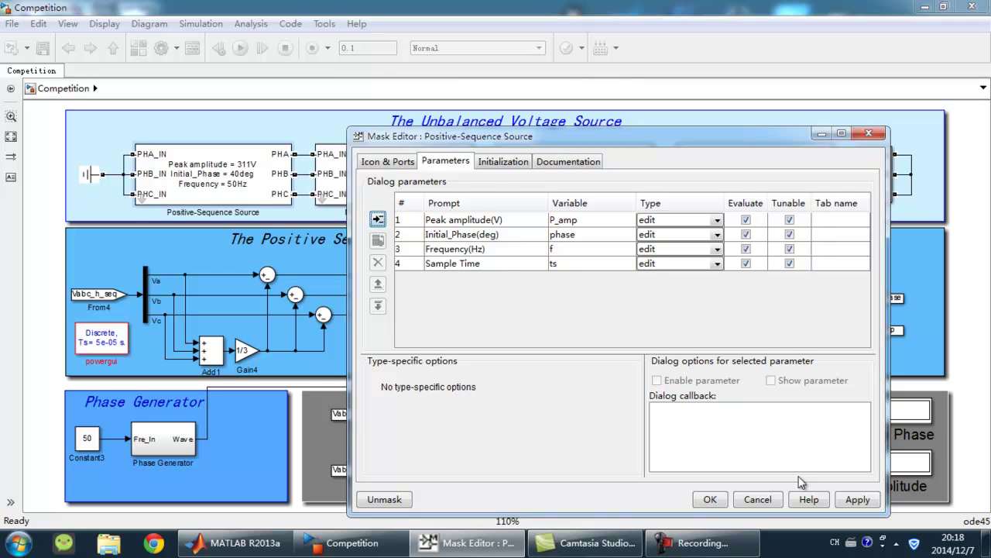
pyautogui.click(711, 500)
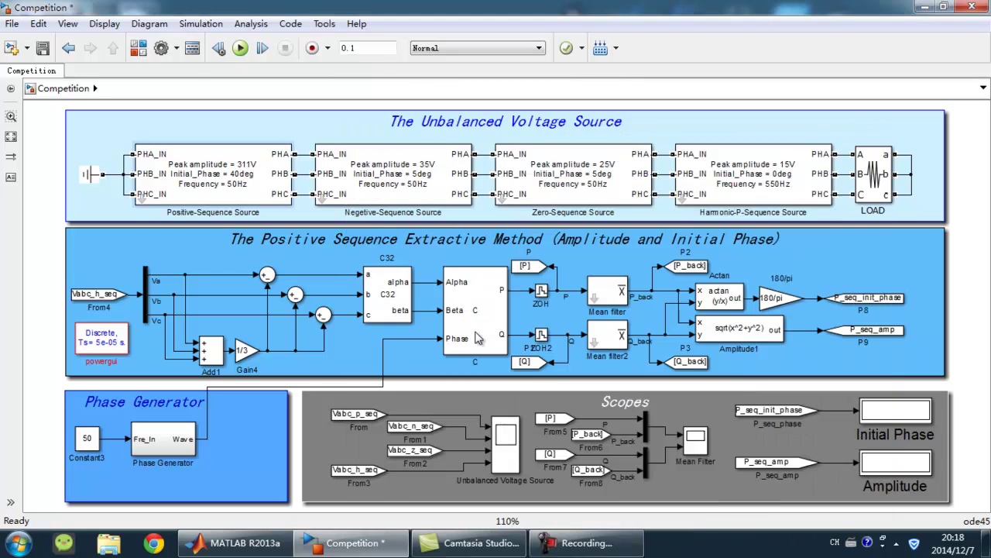
pyautogui.doubleClick(230, 172)
pyautogui.click(363, 145)
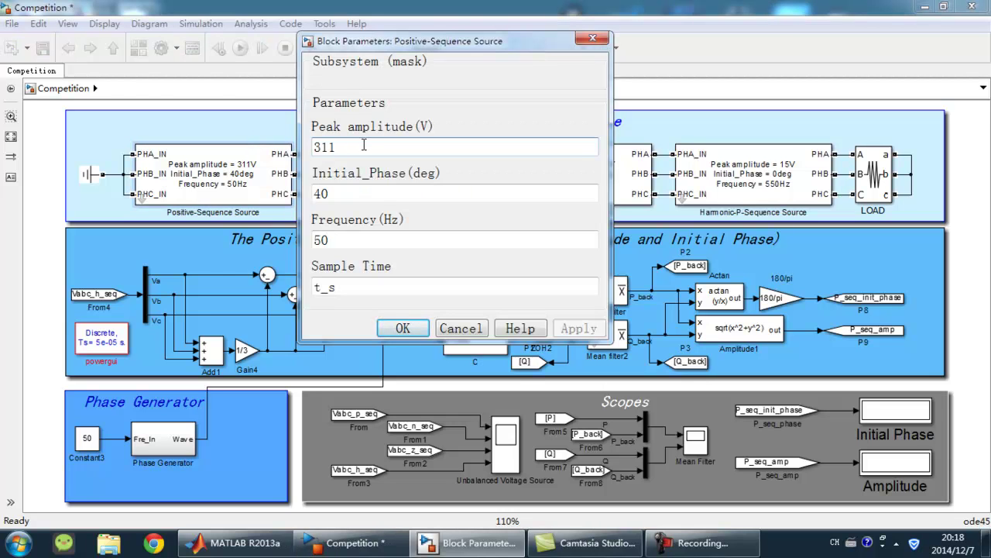
pyautogui.moveTo(364, 145); pyautogui.dragTo(301, 142)
pyautogui.click(367, 144)
pyautogui.click(402, 327)
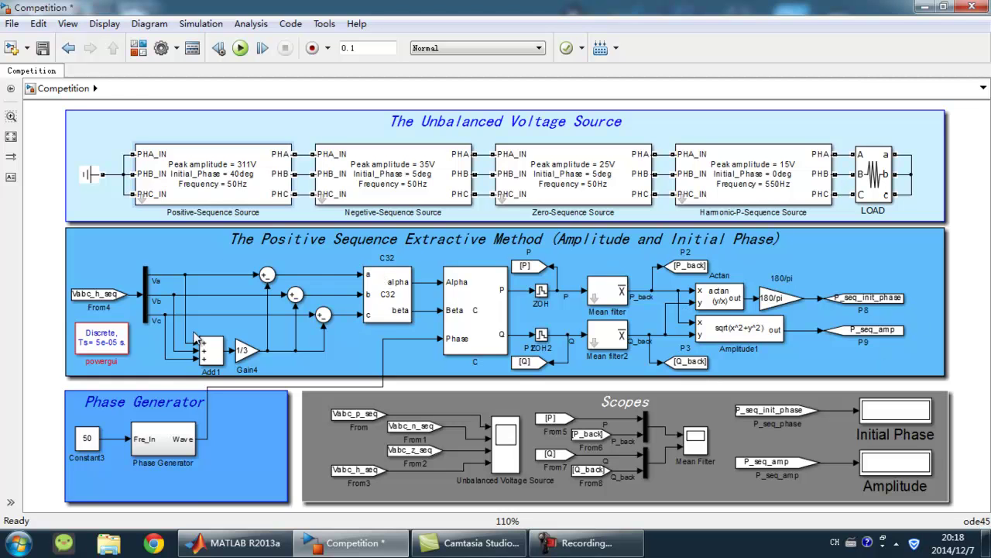
# Step: Inspect the C32 and C subsystems, returning to the Competition top level after each
pyautogui.click(405, 316)
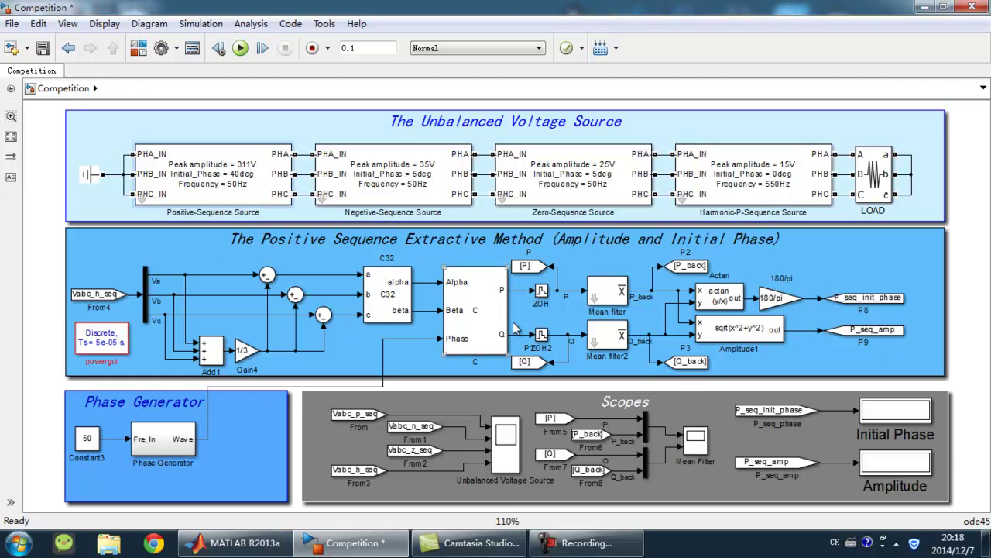
pyautogui.doubleClick(386, 298)
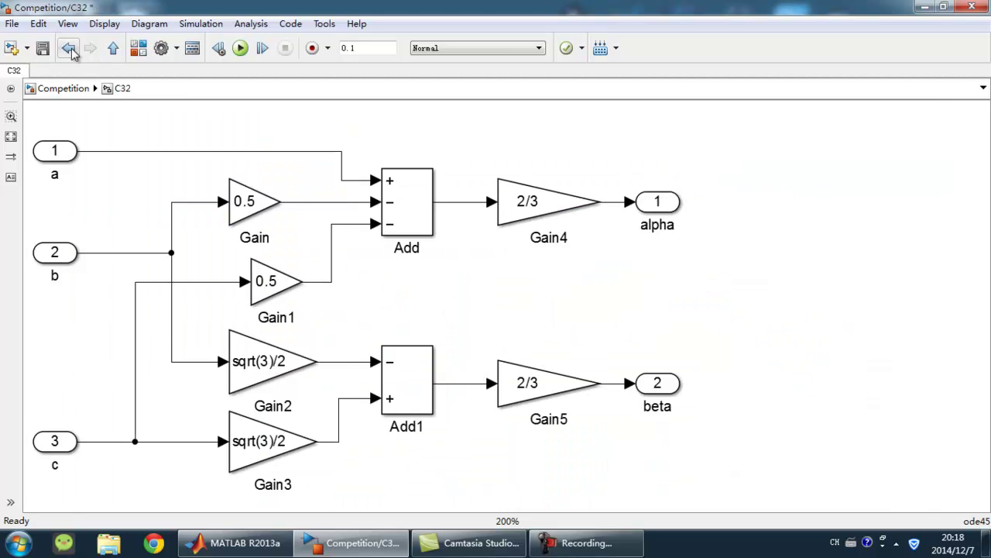
pyautogui.click(113, 48)
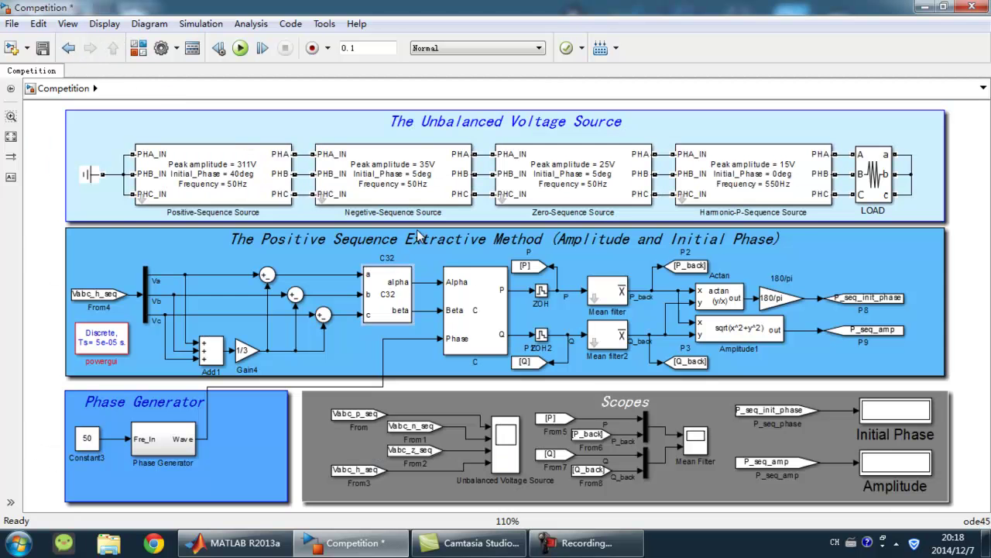
pyautogui.doubleClick(489, 313)
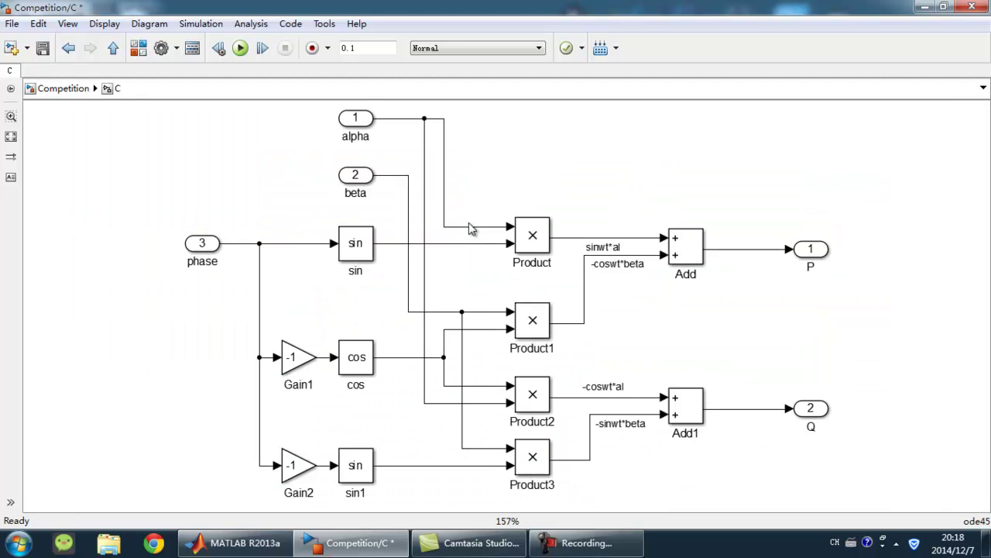
pyautogui.click(113, 49)
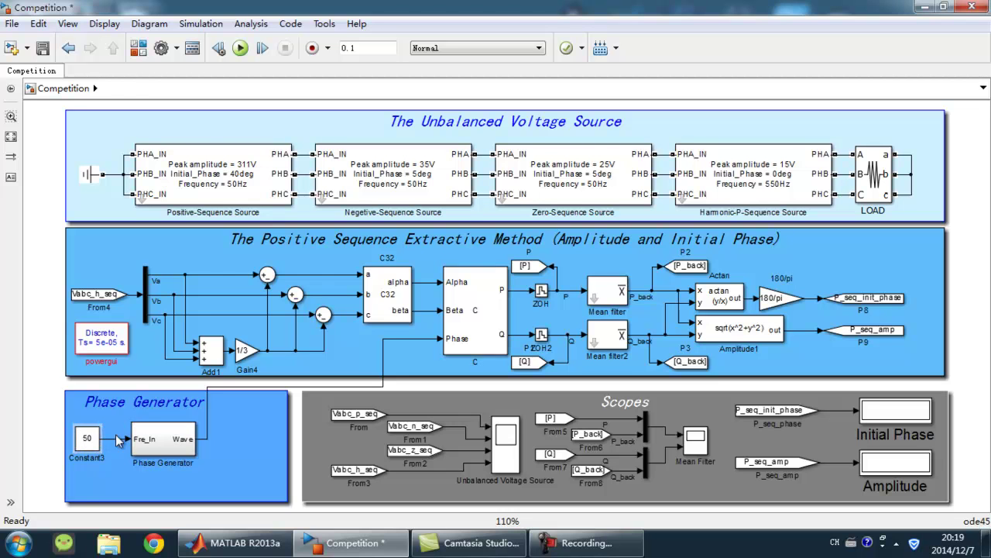
pyautogui.doubleClick(163, 444)
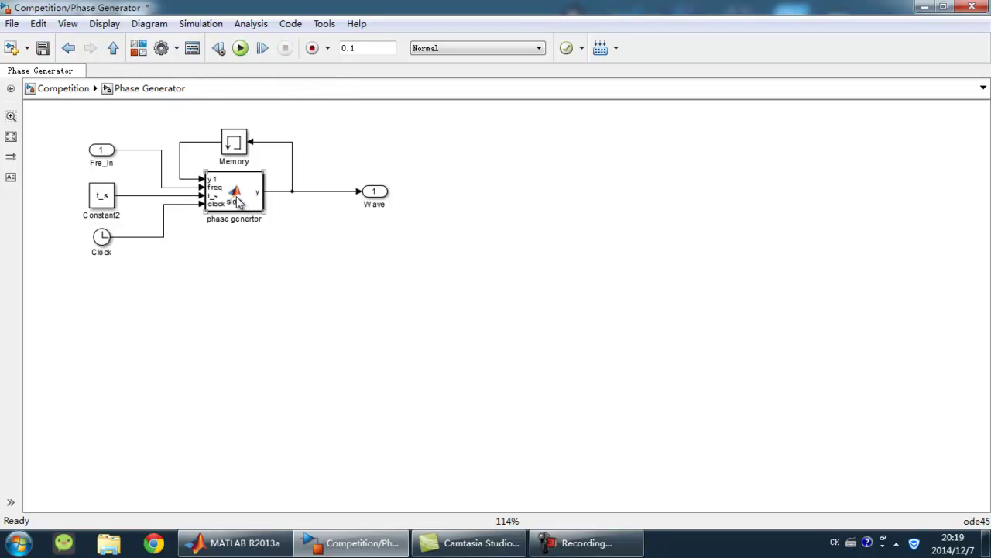
pyautogui.doubleClick(236, 197)
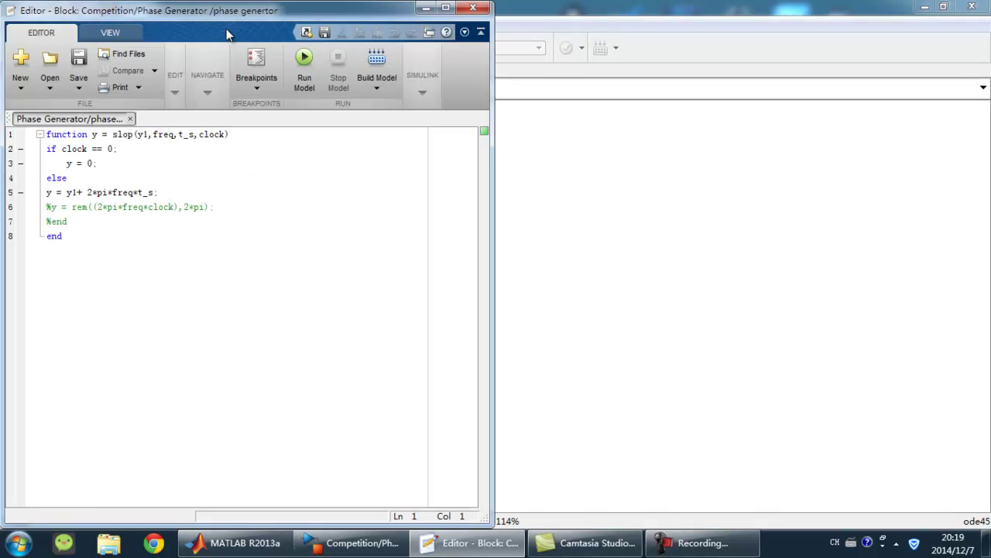
pyautogui.click(476, 10)
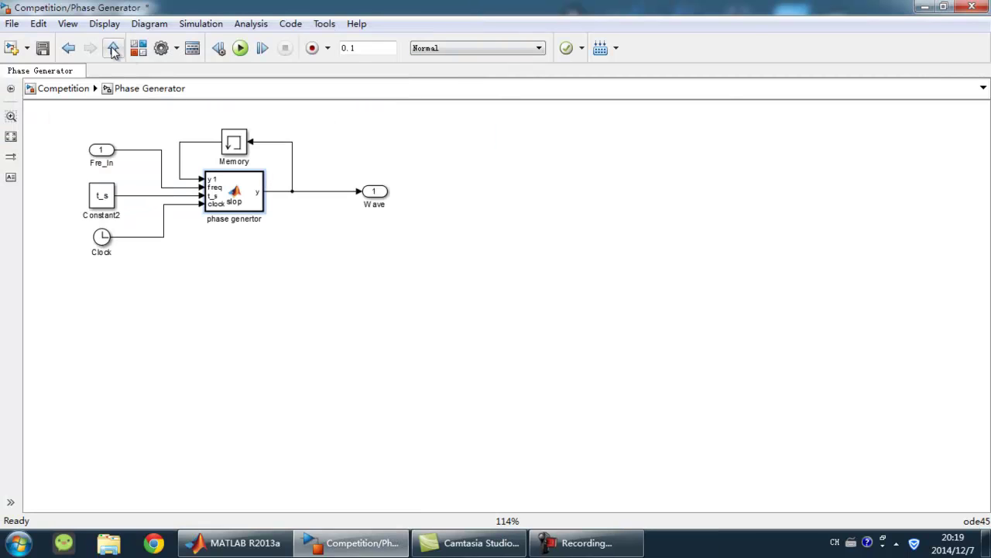
pyautogui.click(113, 48)
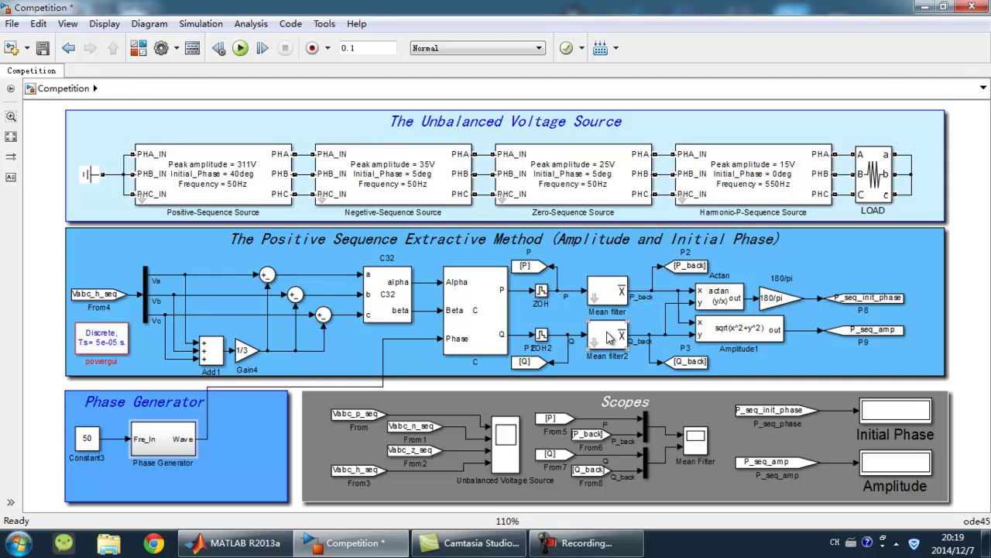
pyautogui.doubleClick(617, 294)
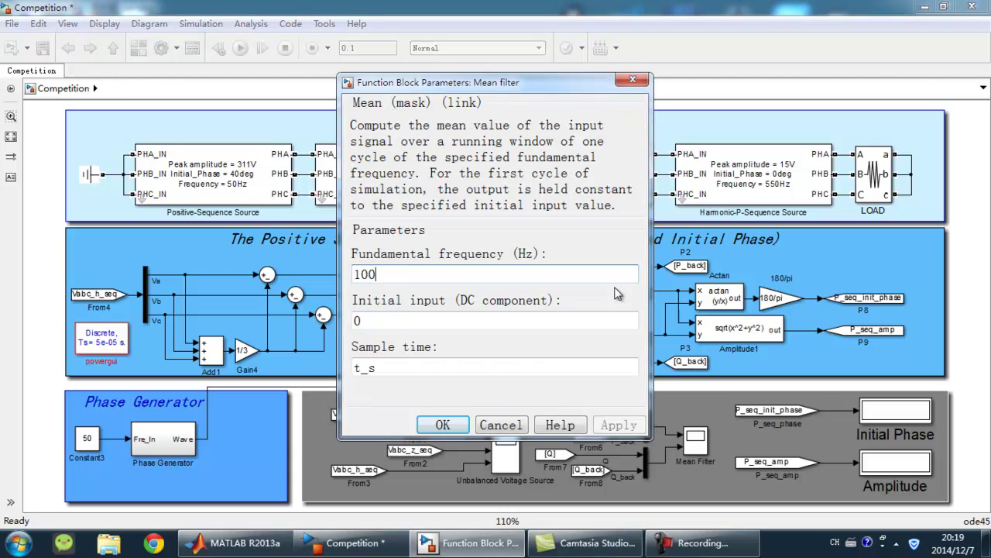
pyautogui.moveTo(354, 273); pyautogui.dragTo(399, 272)
pyautogui.click(399, 273)
pyautogui.click(443, 425)
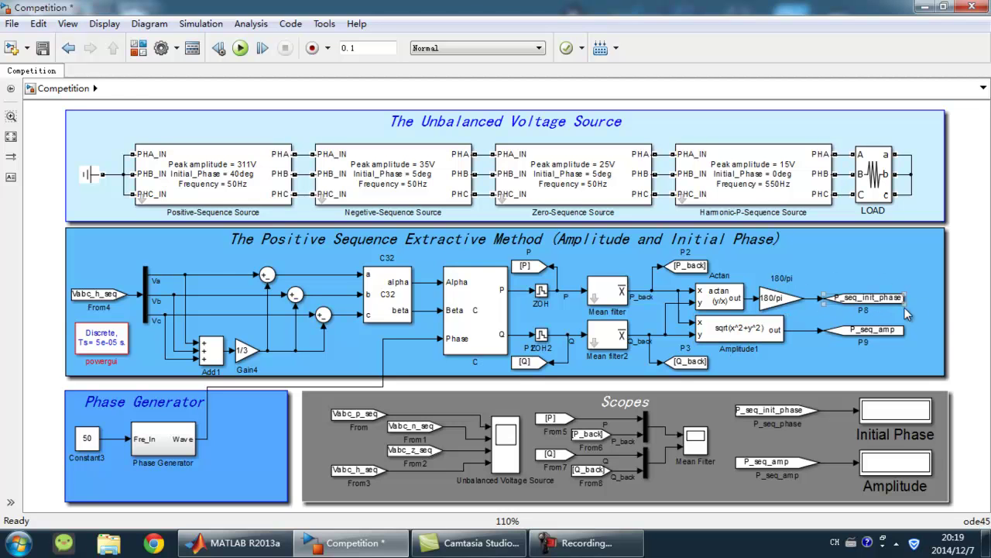
# Step: Deselect P_seq_init_phase and run the simulation so displays show phase 40, amplitude 311
pyautogui.click(816, 357)
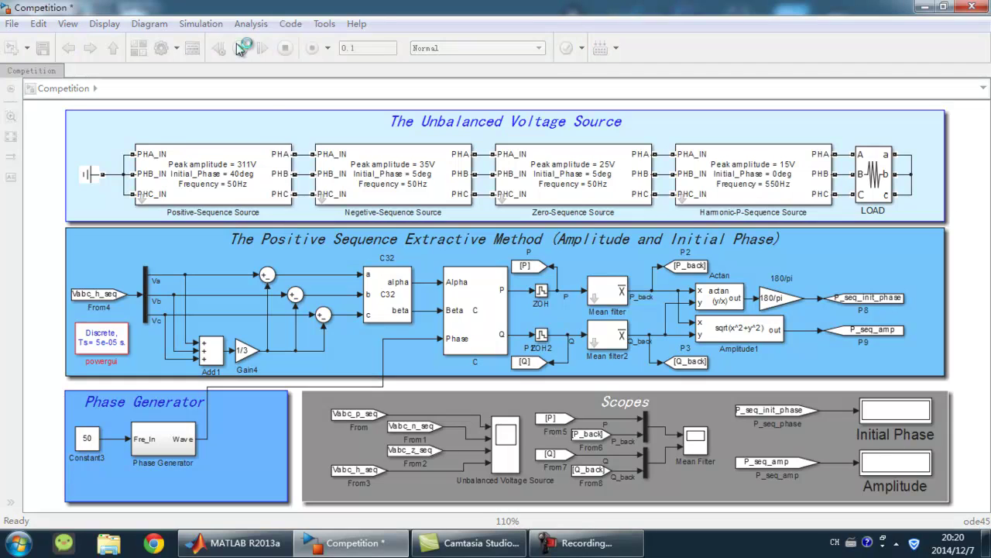
pyautogui.click(242, 48)
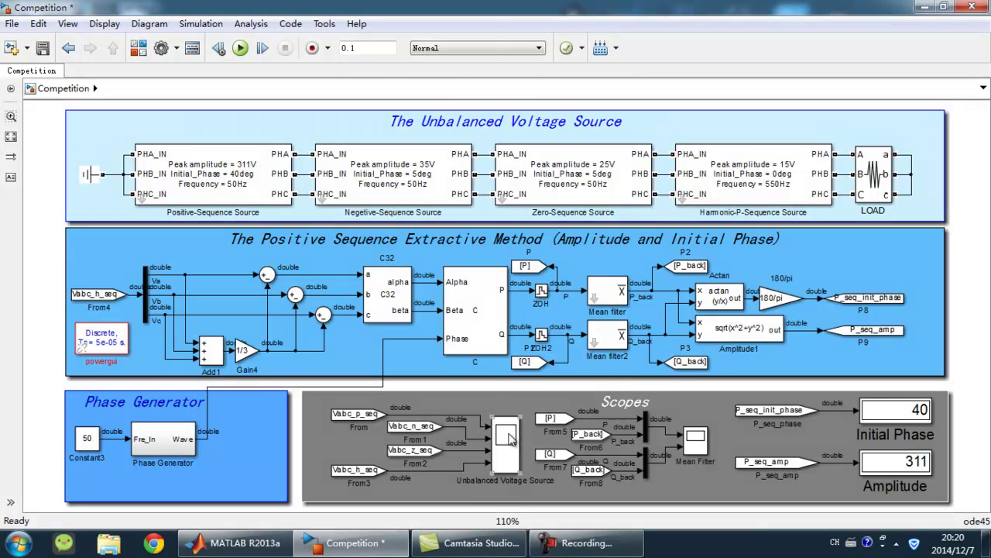
pyautogui.doubleClick(510, 439)
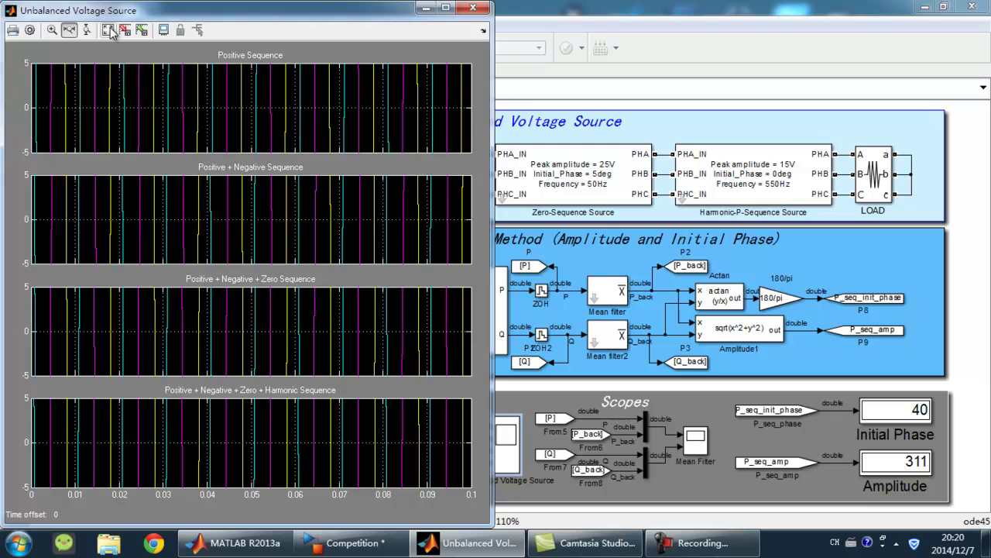
pyautogui.click(109, 29)
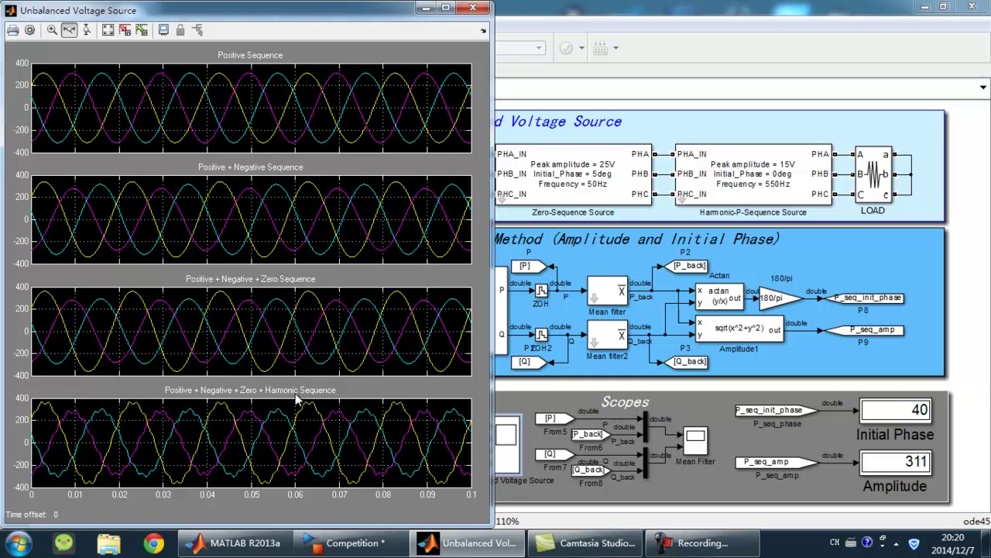
pyautogui.click(474, 10)
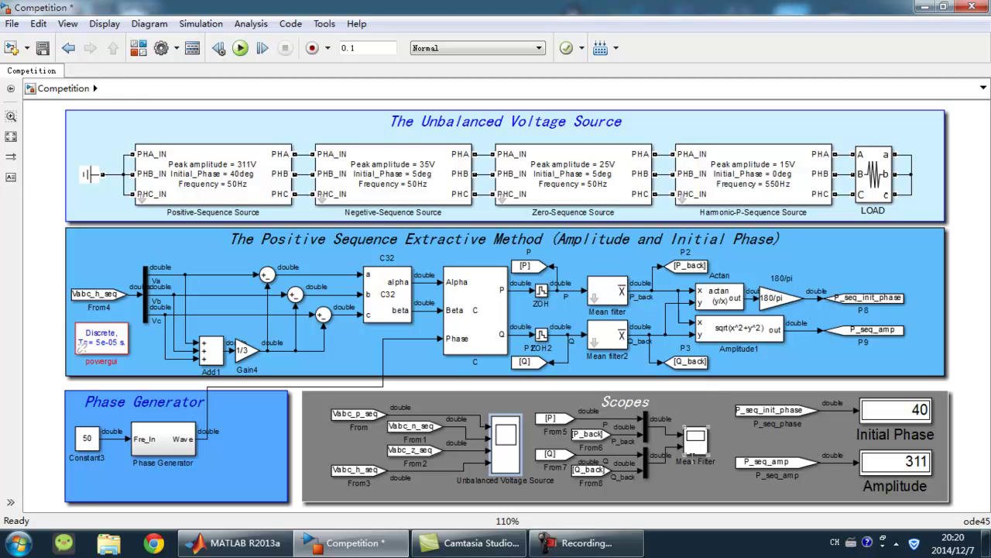
pyautogui.doubleClick(700, 448)
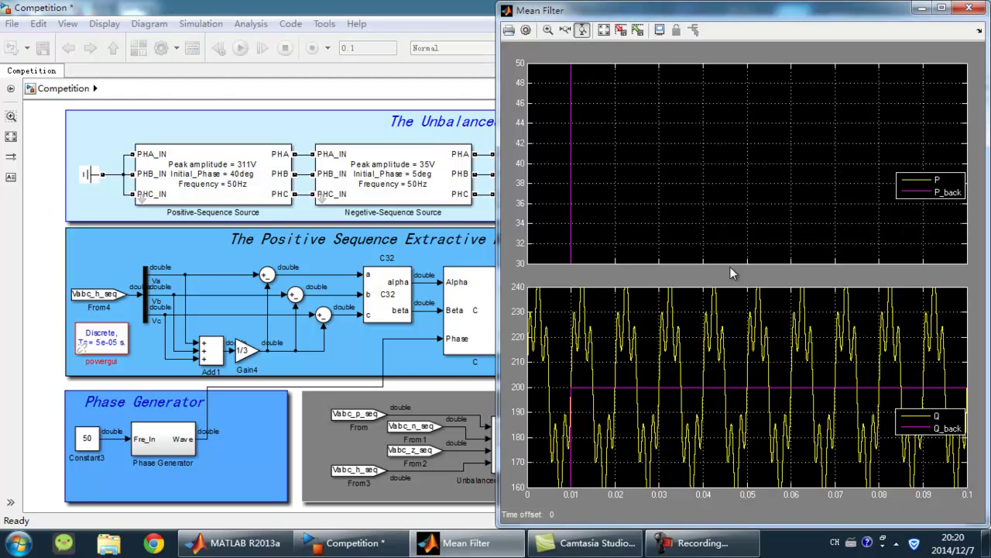
pyautogui.moveTo(754, 15); pyautogui.dragTo(258, 16)
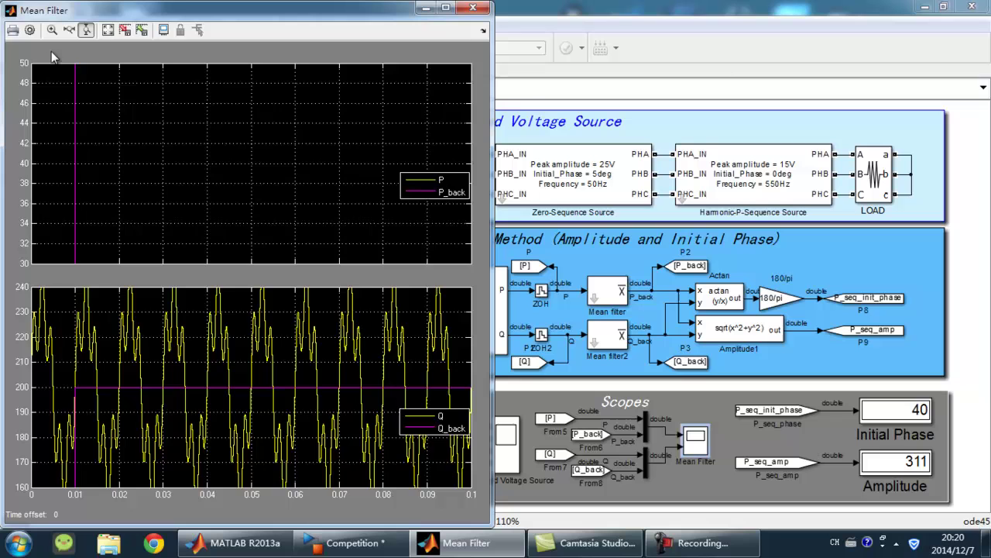
pyautogui.click(108, 31)
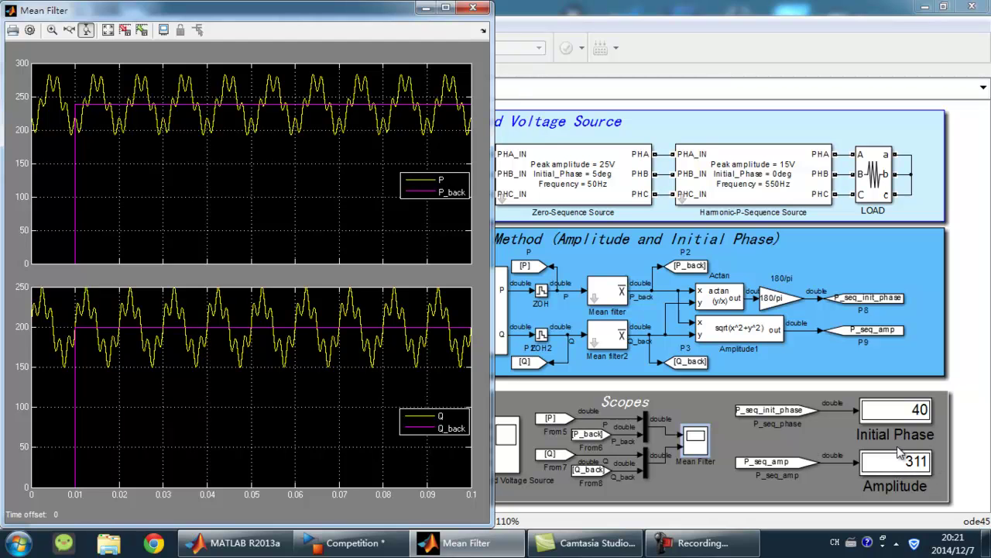
pyautogui.click(462, 8)
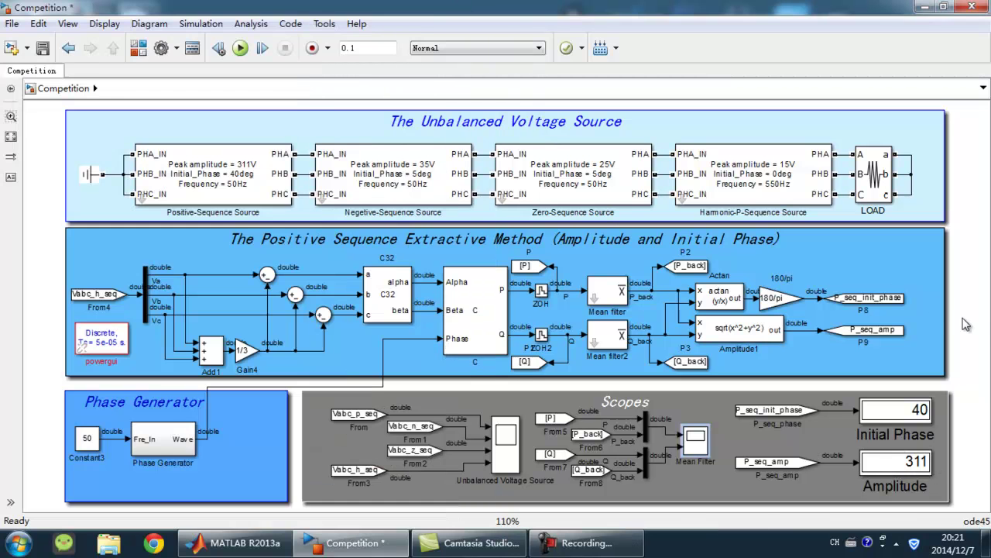